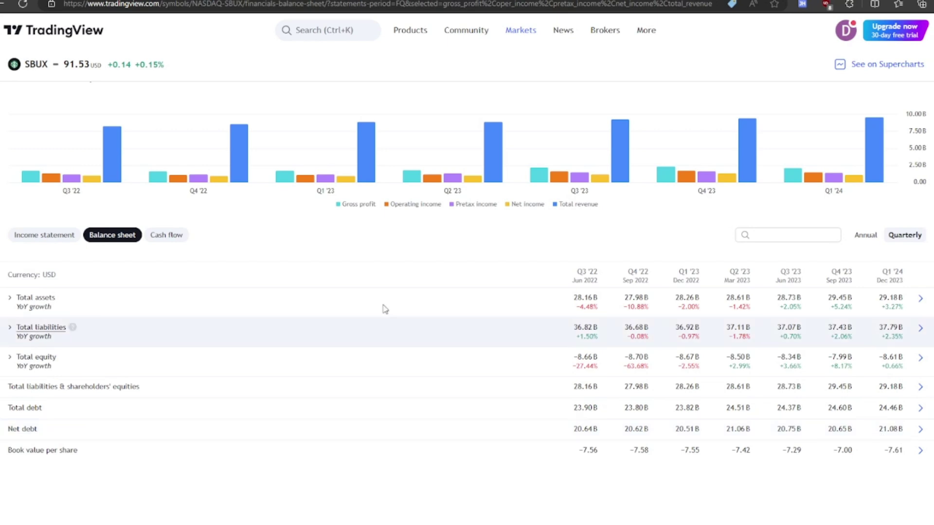
# Show the annual cash flow statement for SBUX and expand the breakdown of cash from financing activities
pyautogui.click(163, 236)
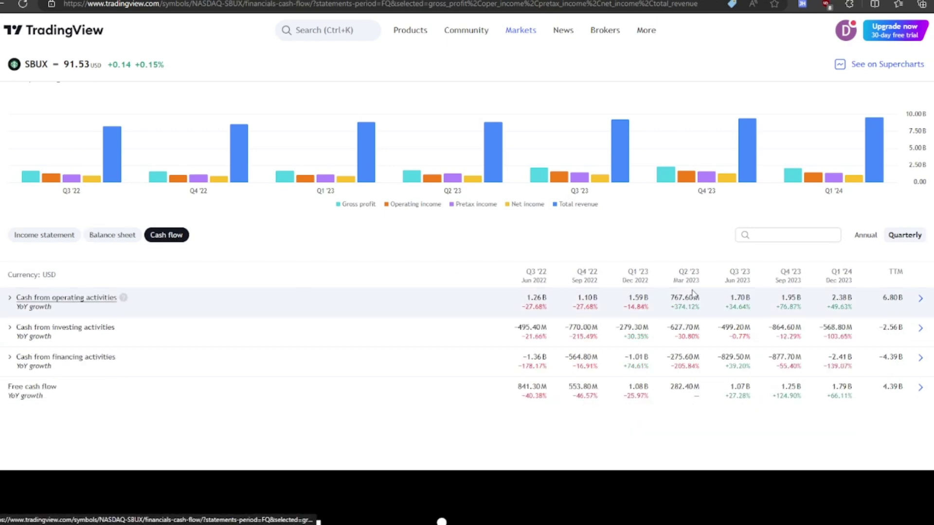
pyautogui.click(865, 235)
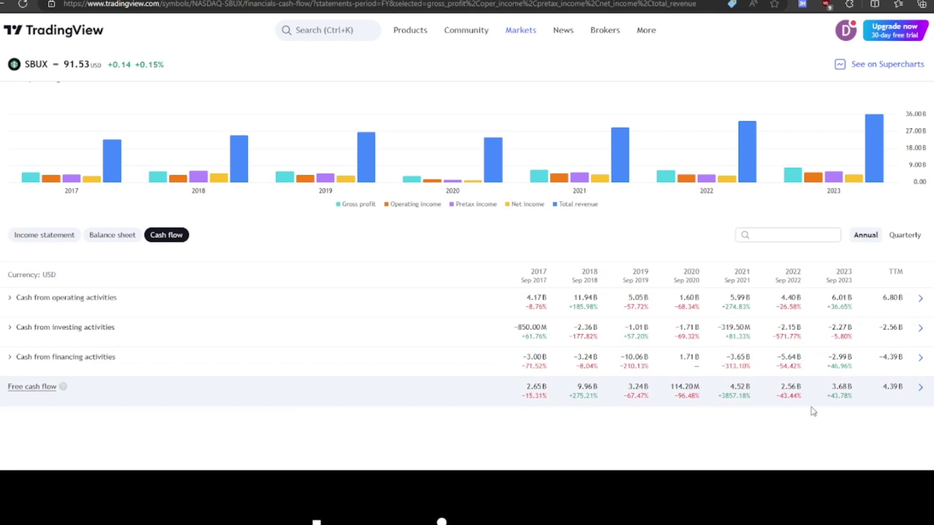
pyautogui.click(10, 358)
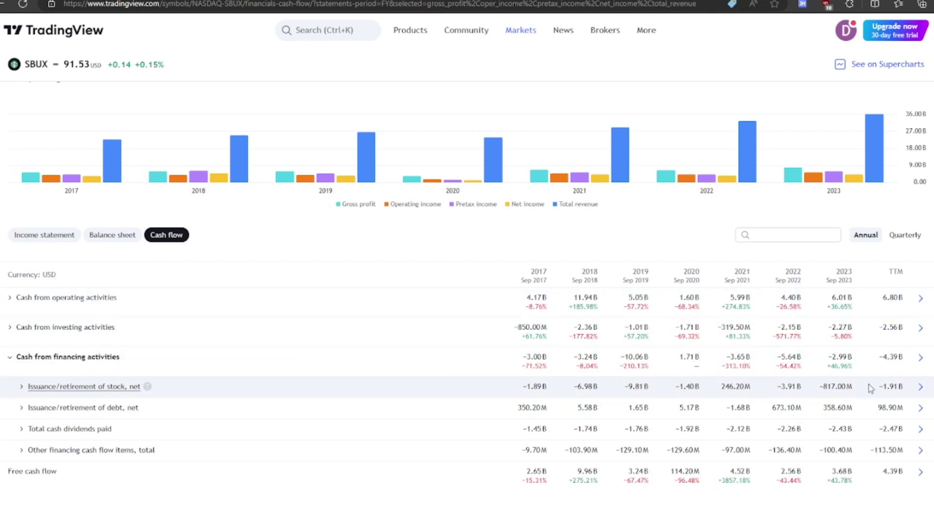
# Compare the quarterly and annual figures for stock issuance/retirement and dividends paid in the cash flow statement
pyautogui.click(905, 236)
pyautogui.click(857, 239)
pyautogui.click(905, 238)
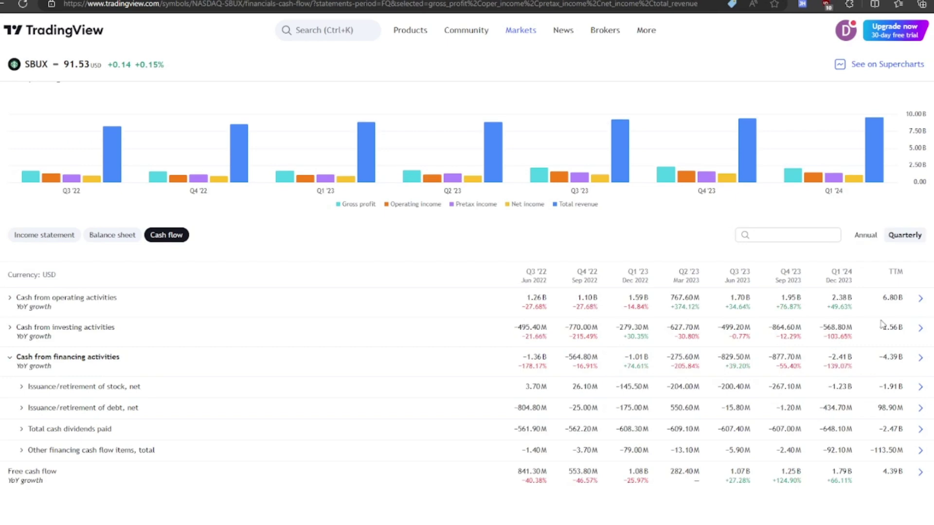
pyautogui.click(864, 237)
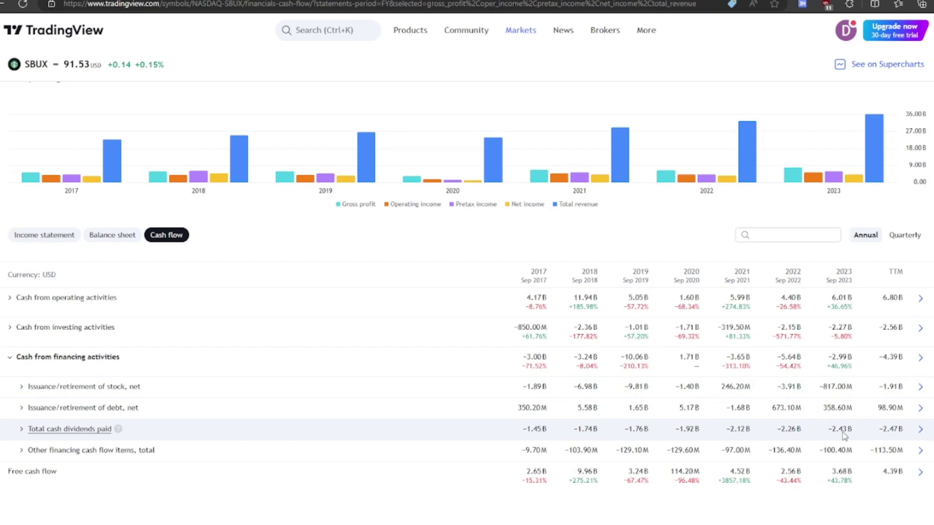
# Open SBUX's annual statistics, examine the return on invested capital and profitability ratios, and add return on invested capital to the chart
pyautogui.scroll(5, 271, 239)
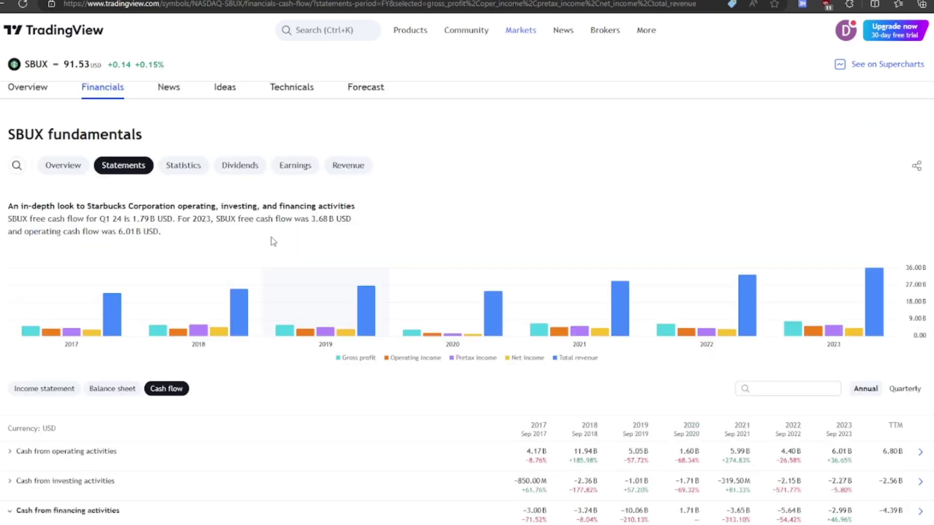
pyautogui.click(197, 314)
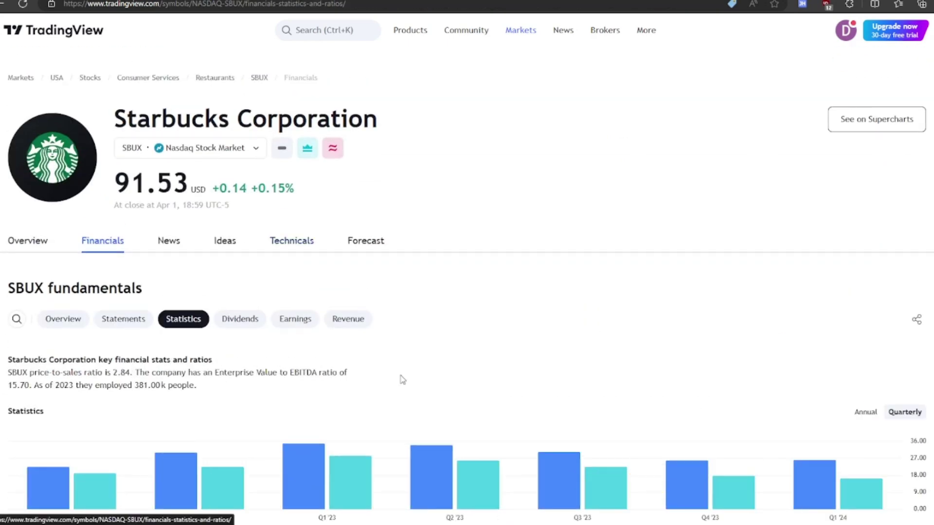
pyautogui.click(849, 412)
pyautogui.scroll(-12, 558, 376)
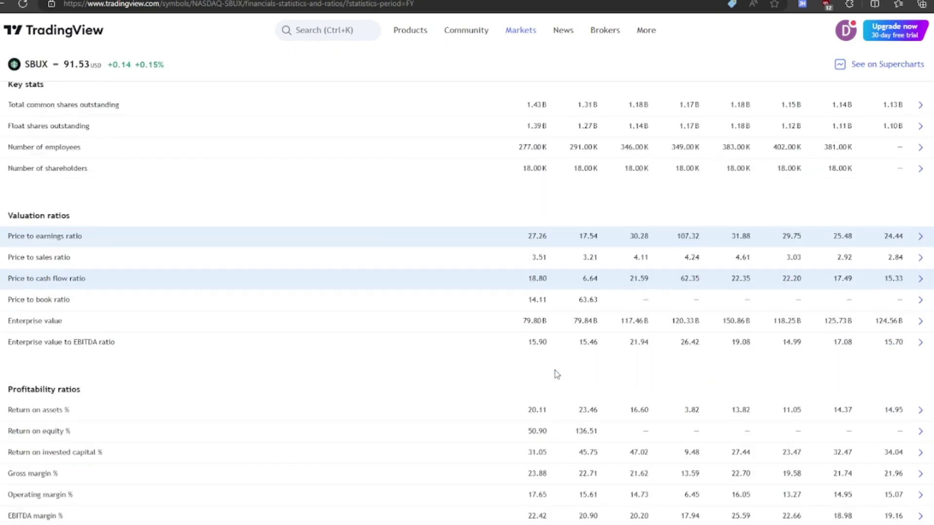
pyautogui.moveTo(514, 346); pyautogui.dragTo(912, 344)
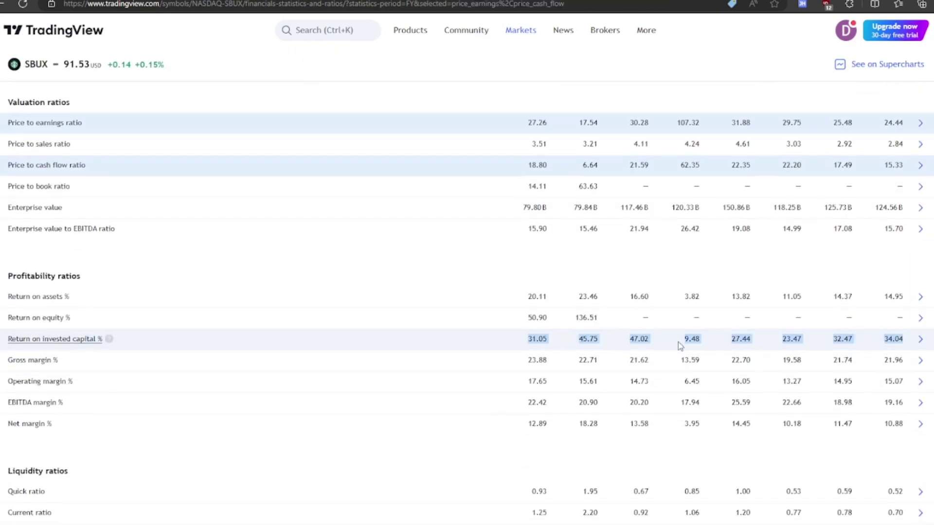
pyautogui.click(746, 345)
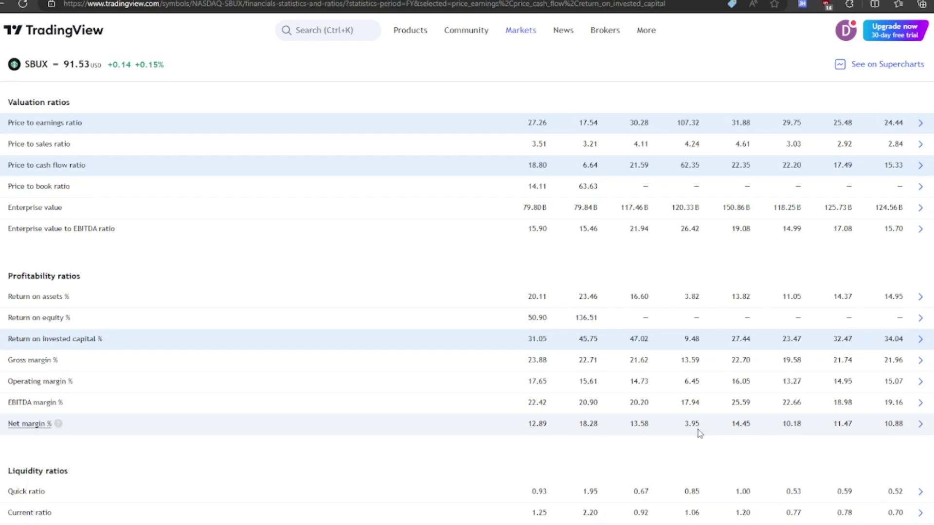
pyautogui.scroll(9, 699, 432)
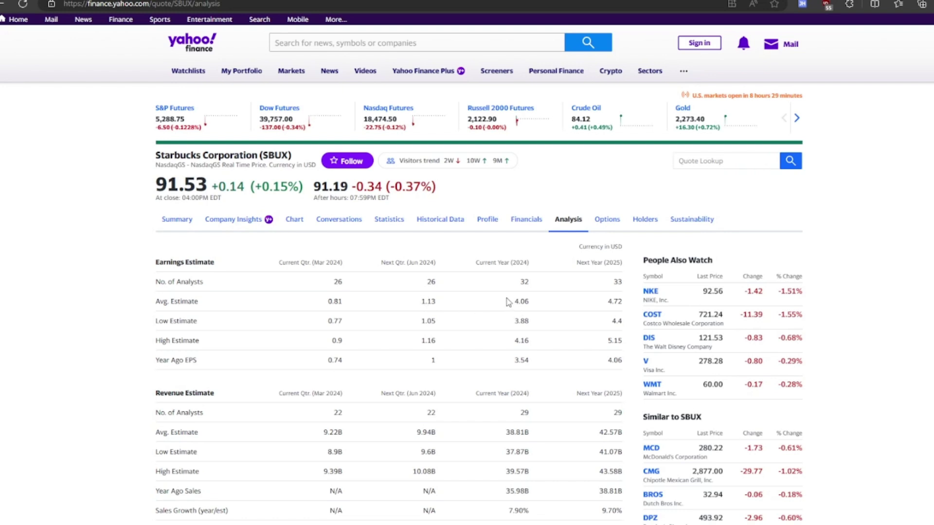
# Switch to Yahoo Finance and examine the average EPS and revenue estimates for SBUX for 2024 and 2025
pyautogui.moveTo(516, 302); pyautogui.dragTo(531, 304)
pyautogui.click(549, 330)
pyautogui.moveTo(608, 306); pyautogui.dragTo(621, 341)
pyautogui.click(594, 303)
pyautogui.scroll(-2, 543, 401)
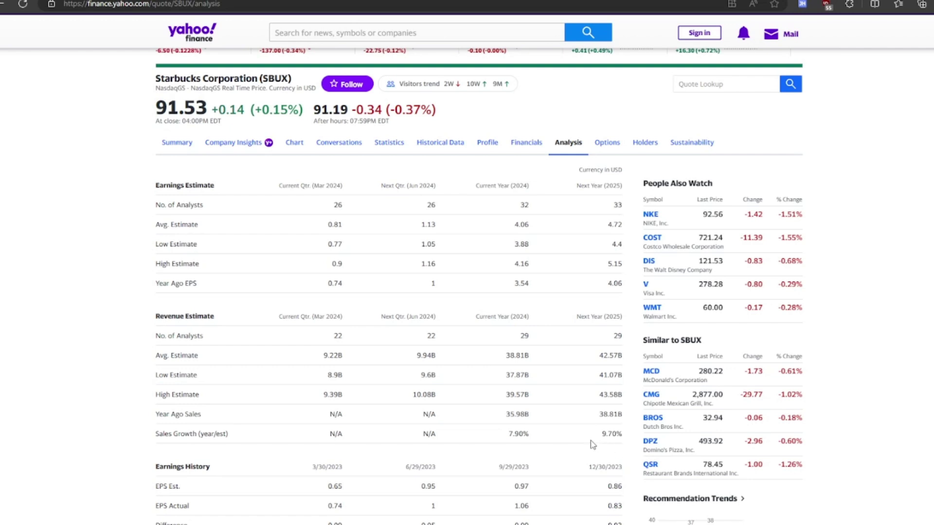
pyautogui.scroll(2, 578, 436)
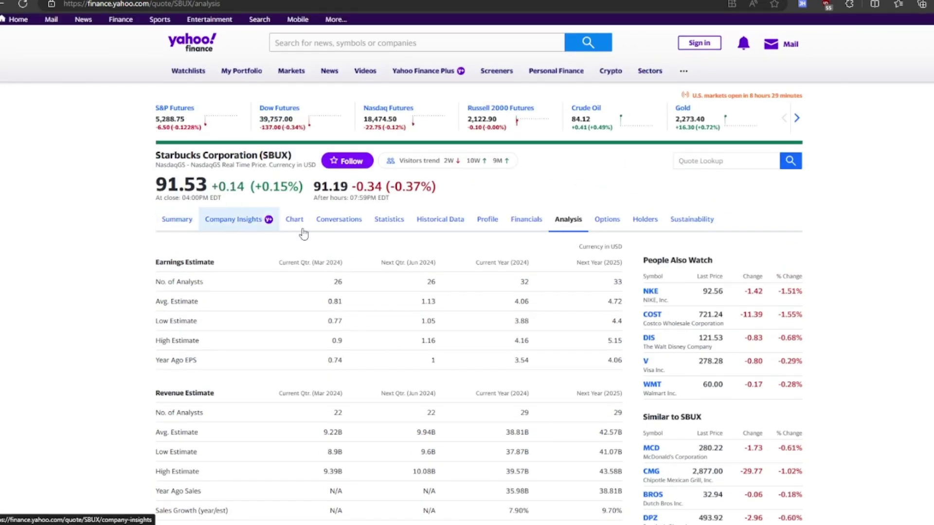
pyautogui.click(183, 220)
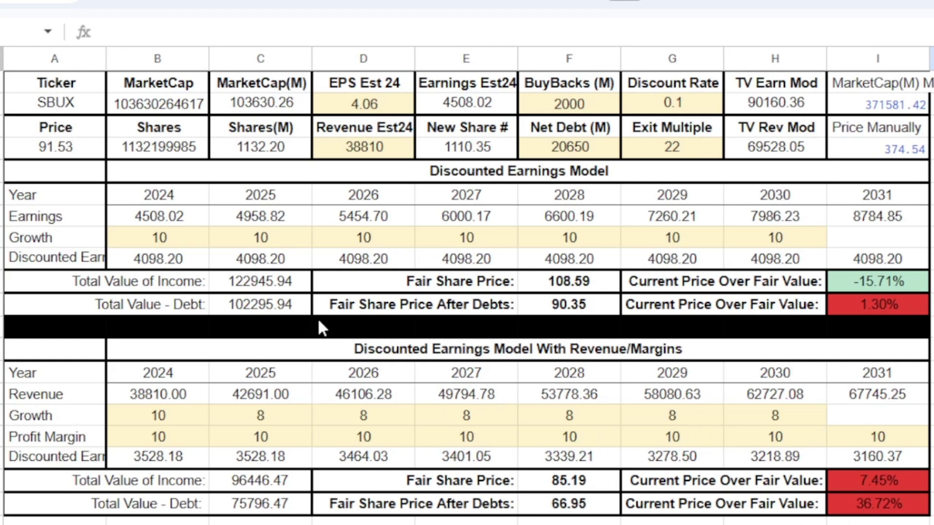
# Switch to the valuation spreadsheet and review its EPS, revenue, buyback, net debt, exit multiple and discount rate inputs
pyautogui.click(361, 115)
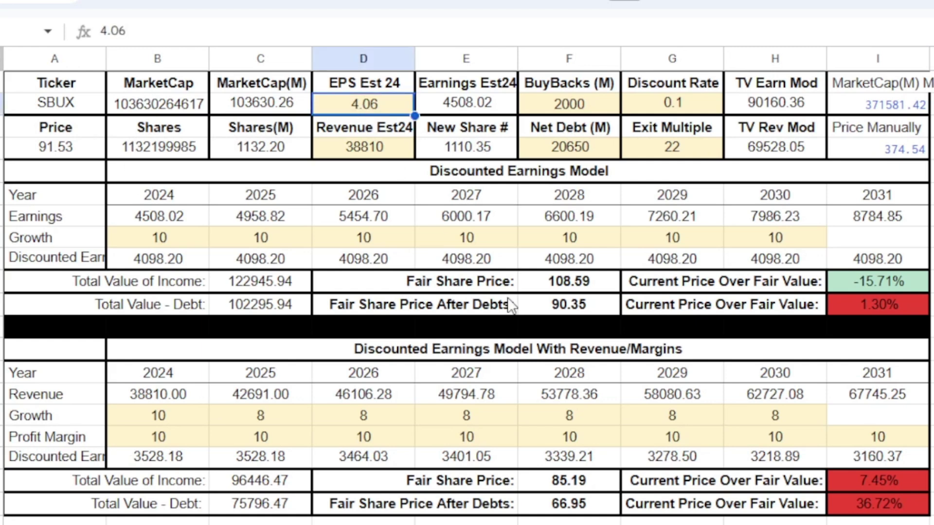
pyautogui.click(339, 151)
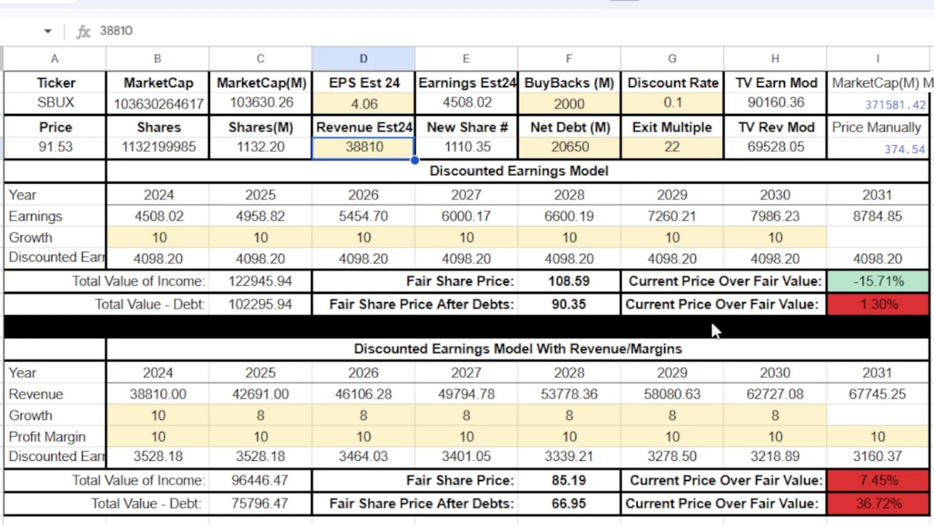
pyautogui.click(579, 104)
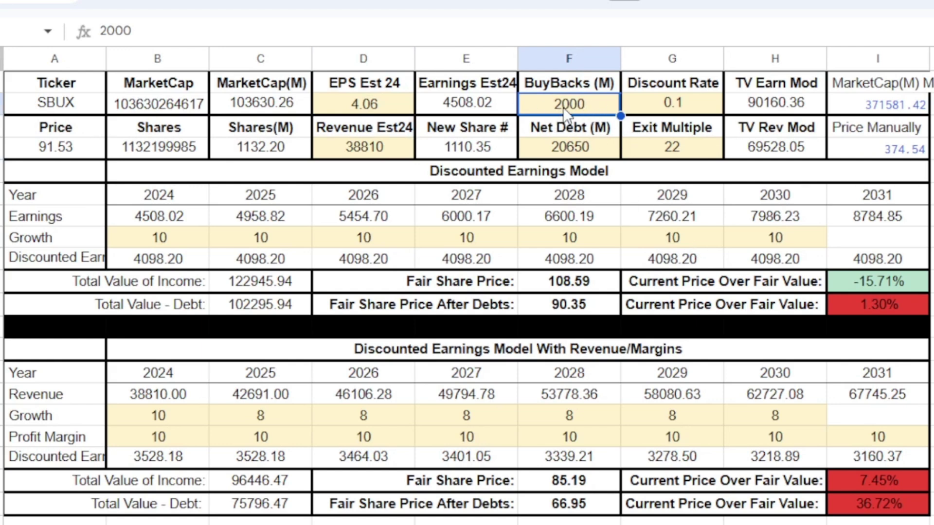
pyautogui.click(589, 148)
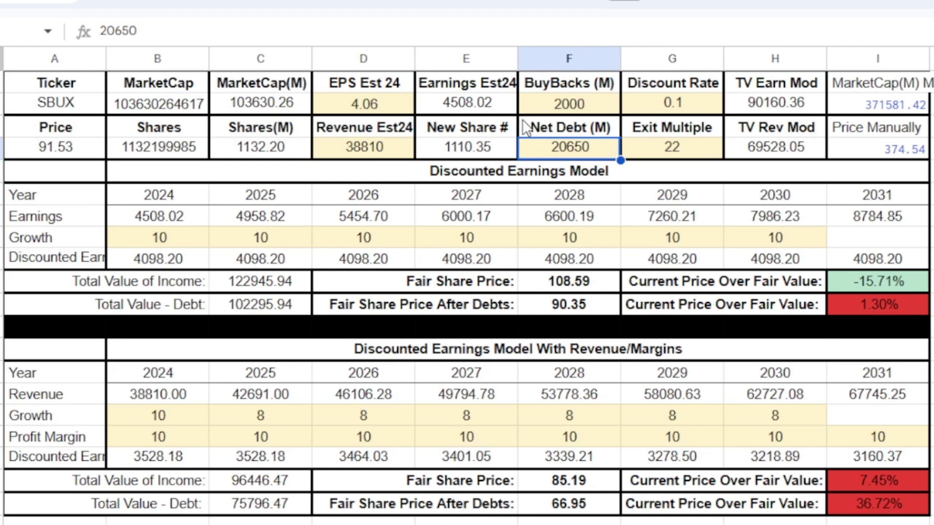
pyautogui.moveTo(525, 126); pyautogui.dragTo(570, 151)
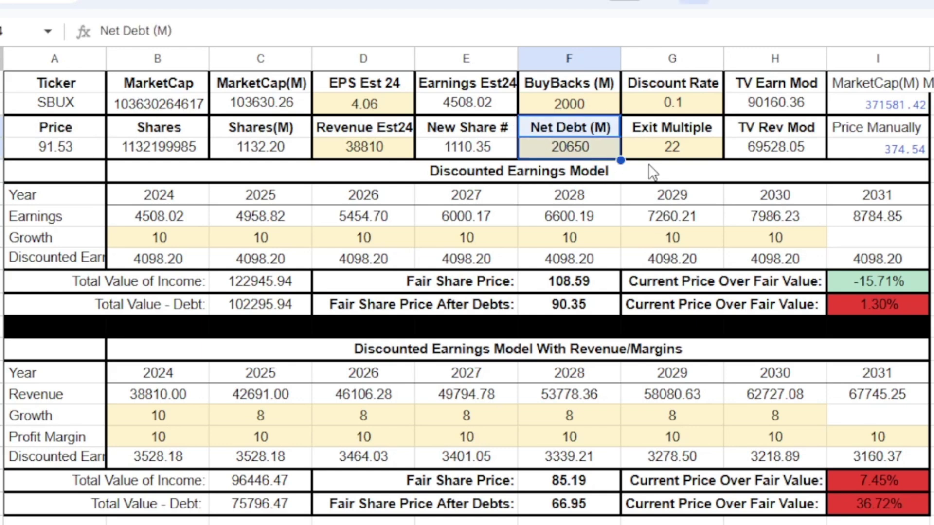
pyautogui.click(660, 151)
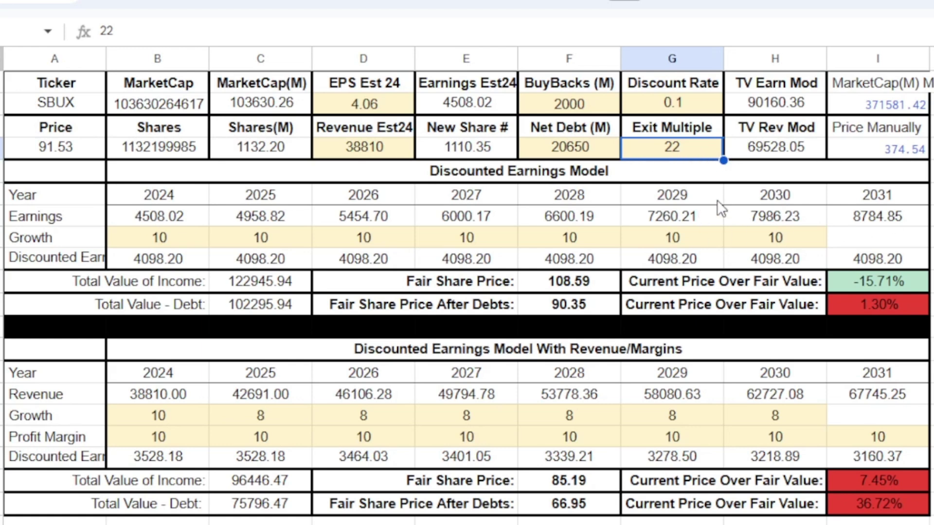
pyautogui.click(686, 111)
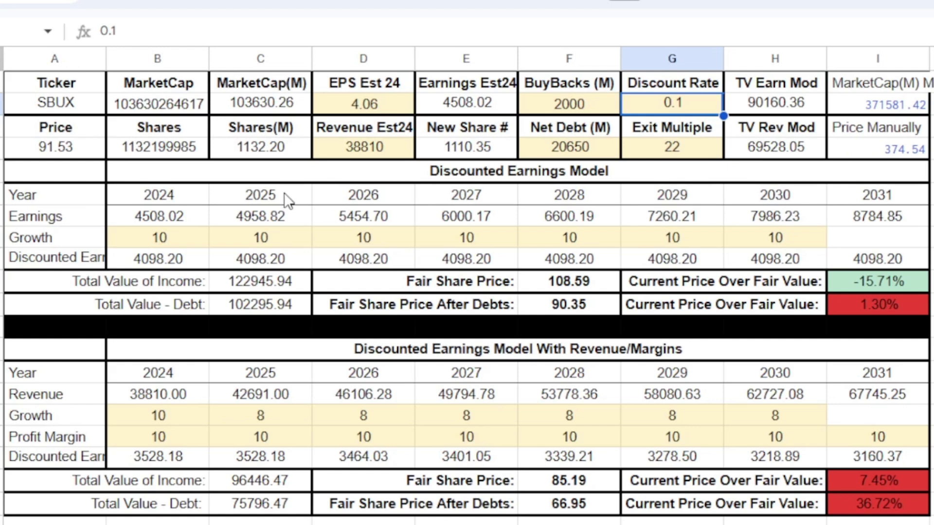
# Review the 2024 to 2030 growth assumptions and the 2031 earnings formula in the Discounted Earnings Model
pyautogui.click(161, 240)
pyautogui.moveTo(157, 235); pyautogui.dragTo(776, 237)
pyautogui.click(866, 220)
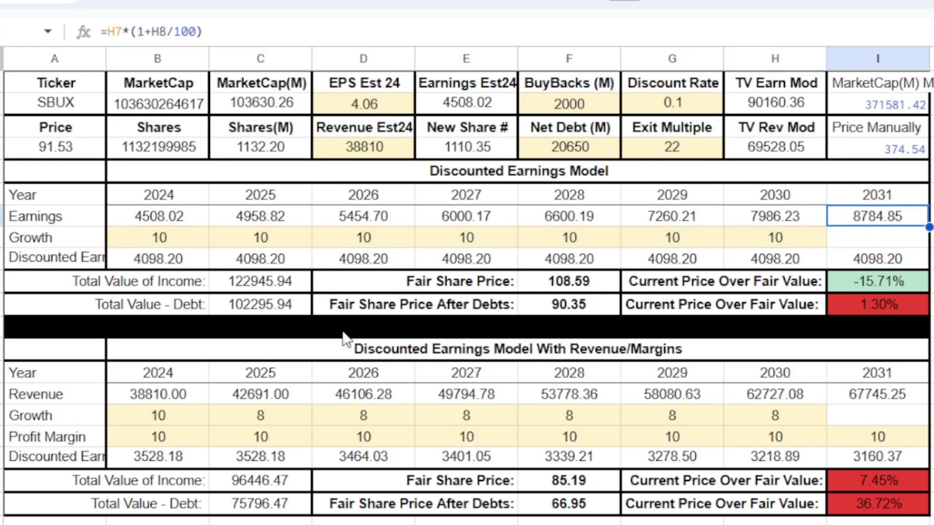
pyautogui.moveTo(179, 239); pyautogui.dragTo(776, 237)
pyautogui.click(875, 237)
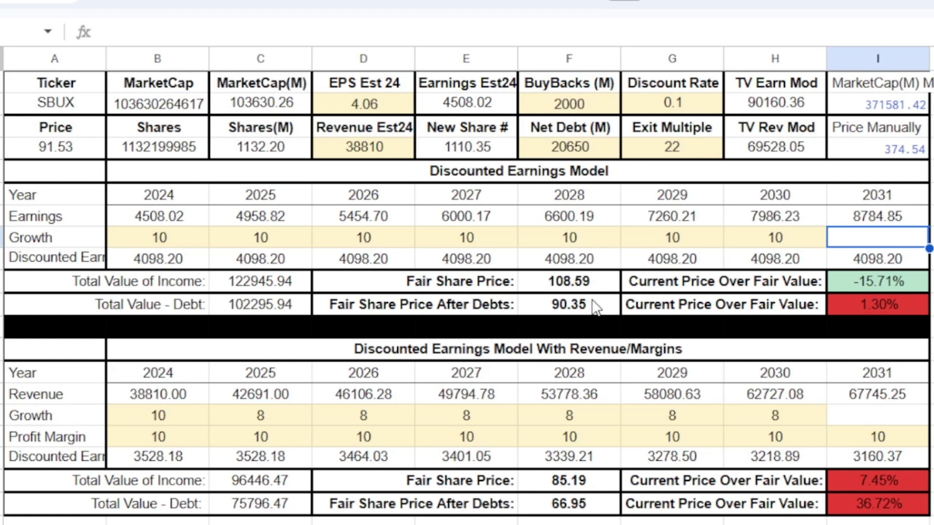
# Check the discount rate against the fair share prices and yearly projections of the Discounted Earnings Model
pyautogui.click(690, 110)
pyautogui.click(561, 306)
pyautogui.click(696, 104)
pyautogui.click(566, 286)
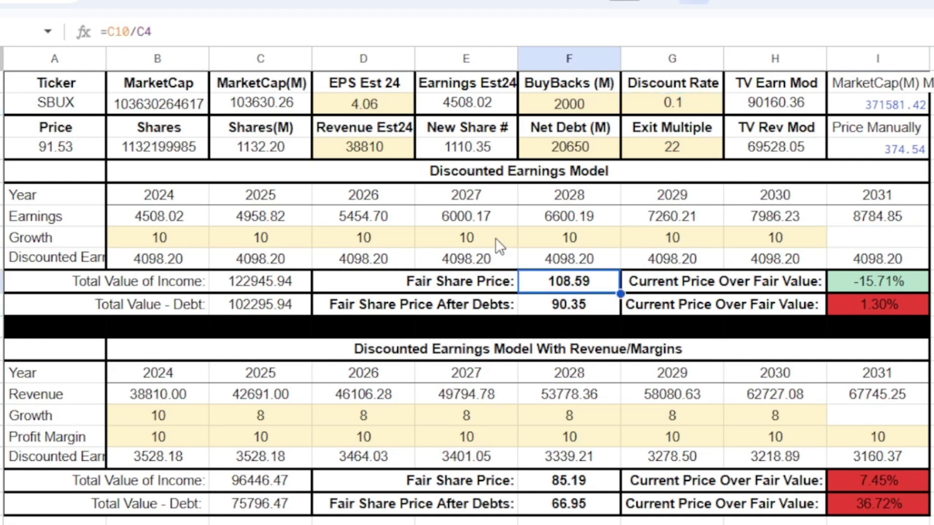
pyautogui.moveTo(173, 197); pyautogui.dragTo(778, 258)
pyautogui.click(730, 292)
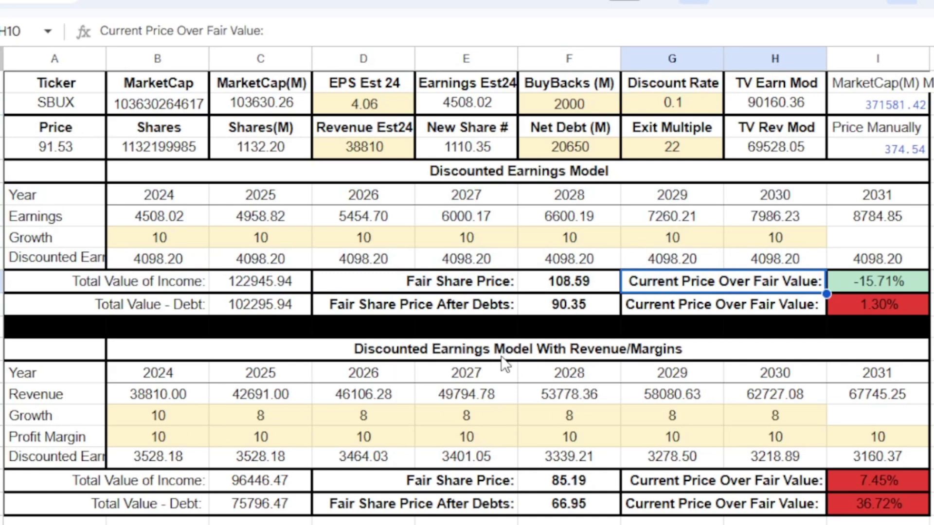
# Review the 2024 to 2030 revenue growth assumptions in the Discounted Earnings Model With Revenue/Margins
pyautogui.click(131, 415)
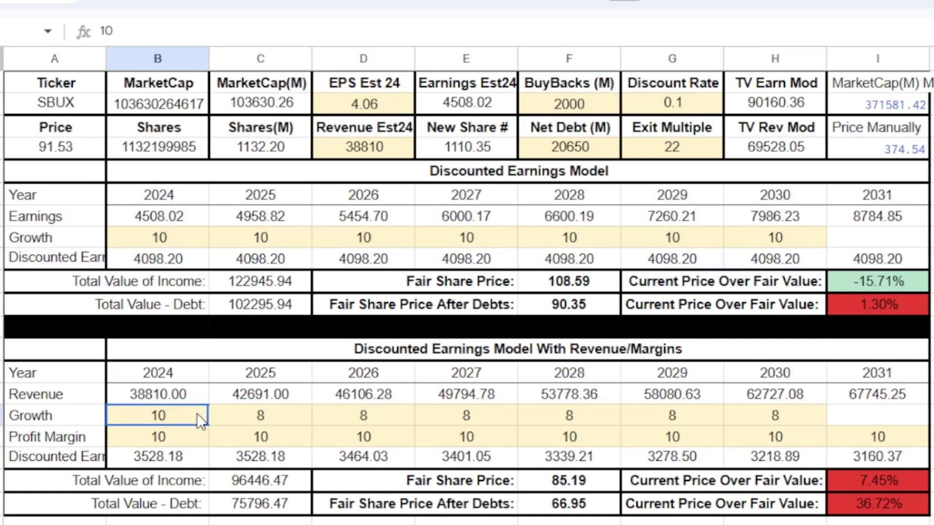
pyautogui.moveTo(153, 412); pyautogui.dragTo(780, 413)
pyautogui.click(856, 416)
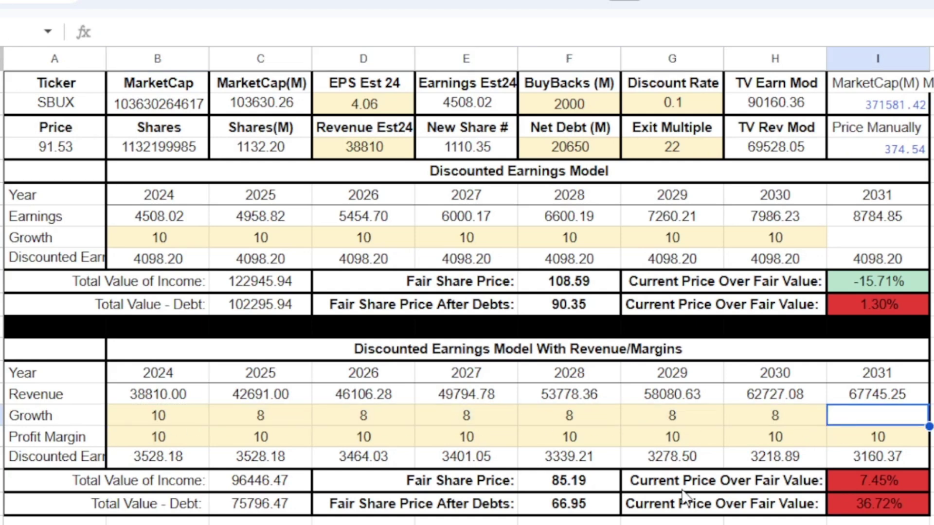
# Examine the profit margin assumption for each year from 2024 to 2031 in the revenue and margins model
pyautogui.click(150, 438)
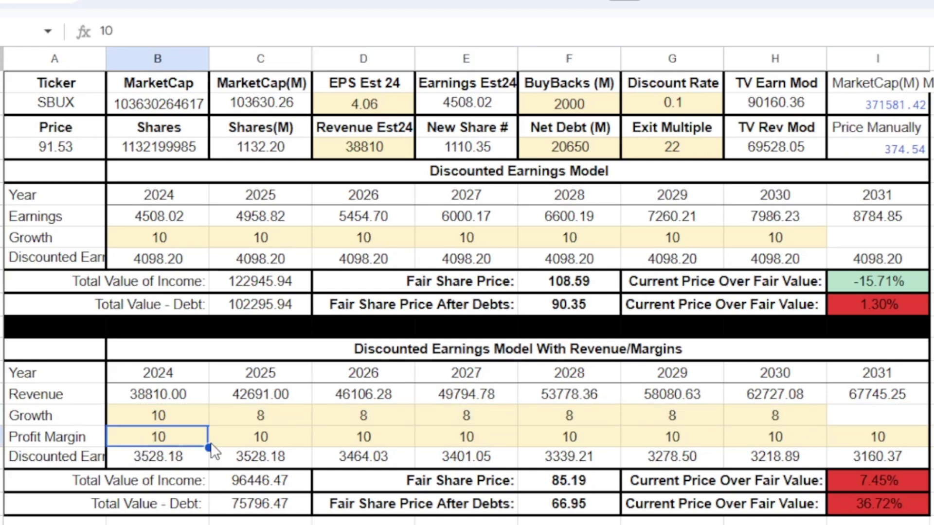
pyautogui.click(291, 445)
pyautogui.click(396, 450)
pyautogui.click(479, 448)
pyautogui.click(549, 450)
pyautogui.click(707, 449)
pyautogui.click(782, 438)
pyautogui.click(875, 436)
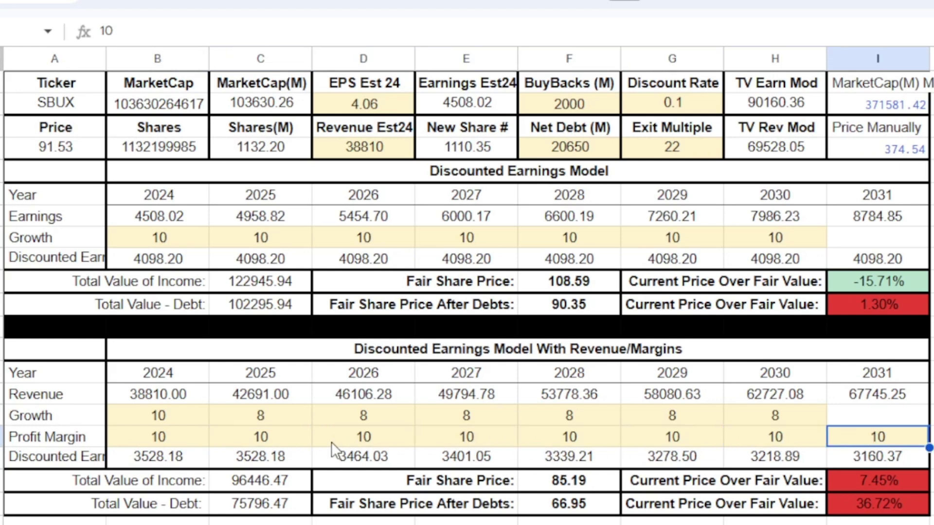
pyautogui.click(272, 448)
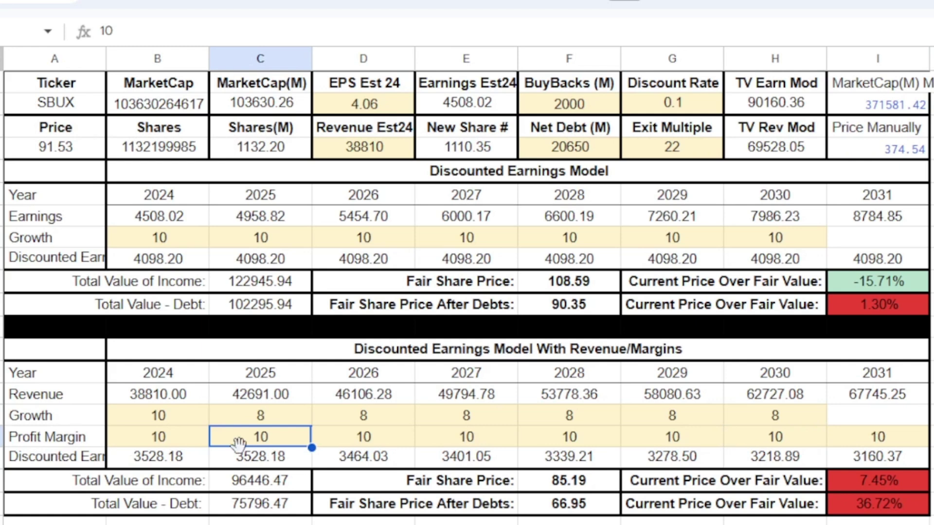
# Examine the revenue and margins model's projections and its fair share prices before and after debts
pyautogui.click(595, 519)
pyautogui.moveTo(167, 445); pyautogui.dragTo(880, 381)
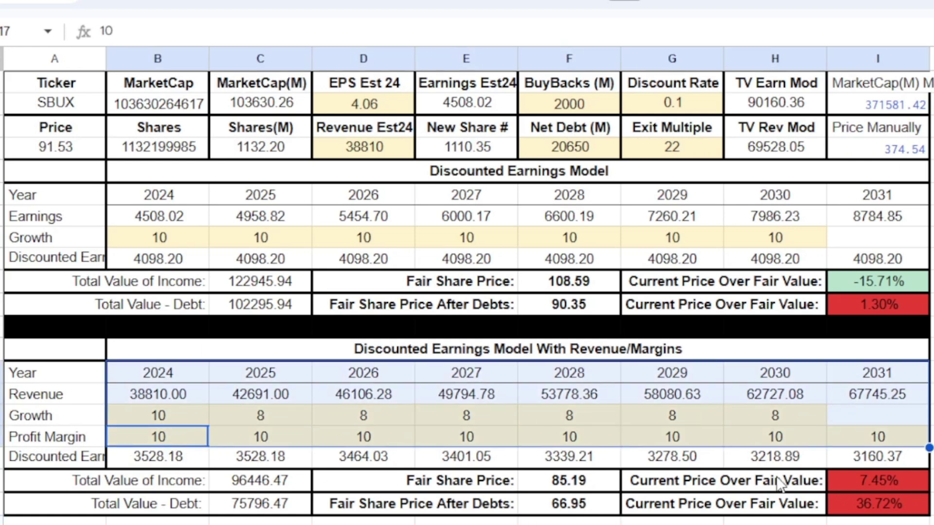
pyautogui.click(789, 482)
pyautogui.click(578, 515)
pyautogui.moveTo(553, 482); pyautogui.dragTo(559, 506)
pyautogui.click(569, 523)
pyautogui.click(574, 504)
pyautogui.click(574, 519)
# Compare the 2024 revenue growth rate with the rates for 2025 onwards in the revenue and margins model
pyautogui.click(187, 419)
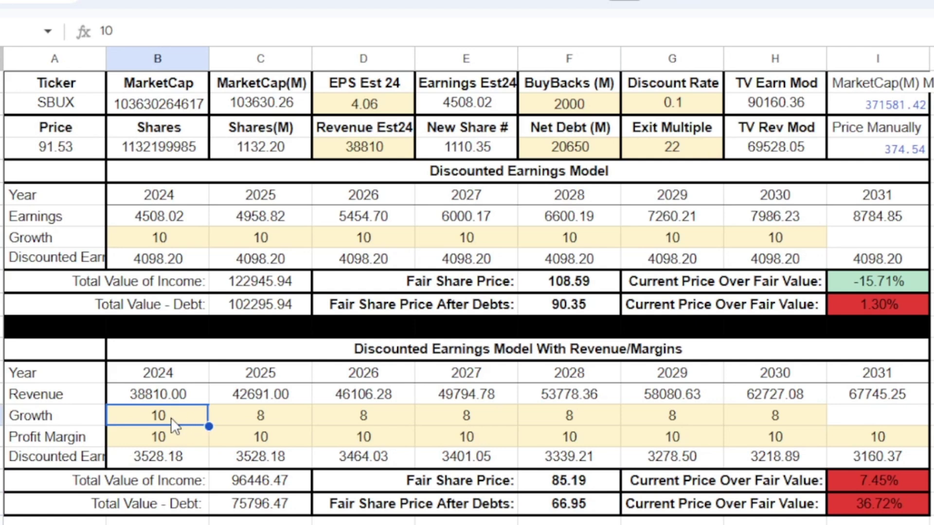
pyautogui.click(266, 413)
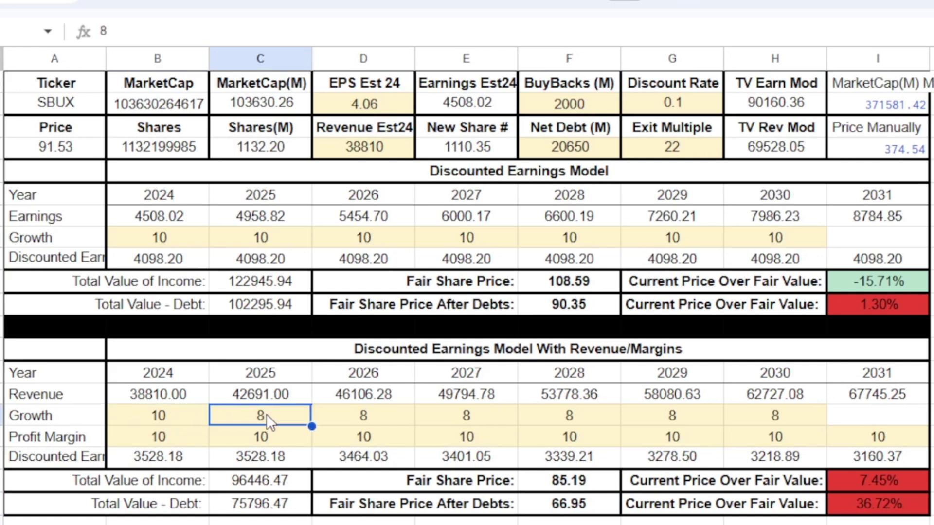
pyautogui.click(165, 419)
pyautogui.moveTo(304, 417); pyautogui.dragTo(844, 412)
pyautogui.click(844, 411)
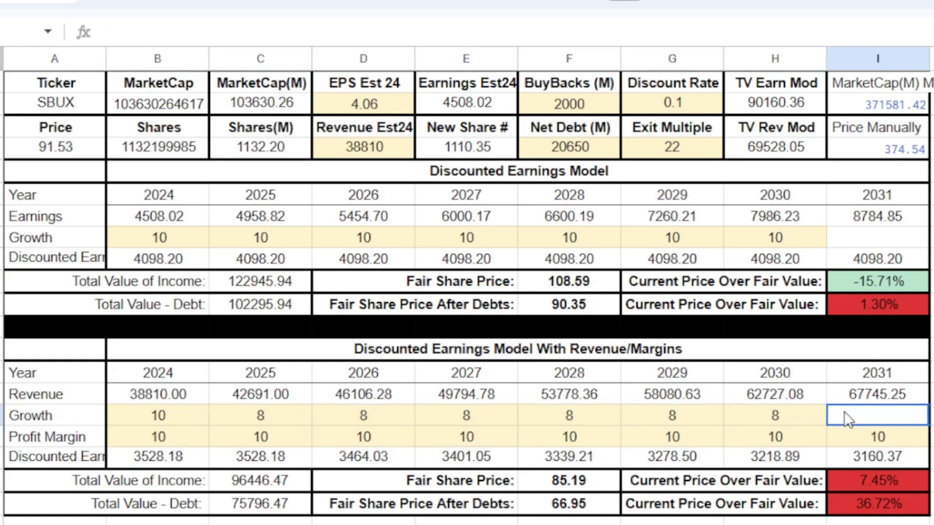
# Set the profit margin in the revenue and margins model to 11 for 2025 and 12 for 2026
pyautogui.click(282, 433)
pyautogui.write('11')
pyautogui.click(372, 436)
pyautogui.write('12')
# Set the profit margin in the revenue and margins model to 12 for each year from 2027 to 2031
pyautogui.click(454, 436)
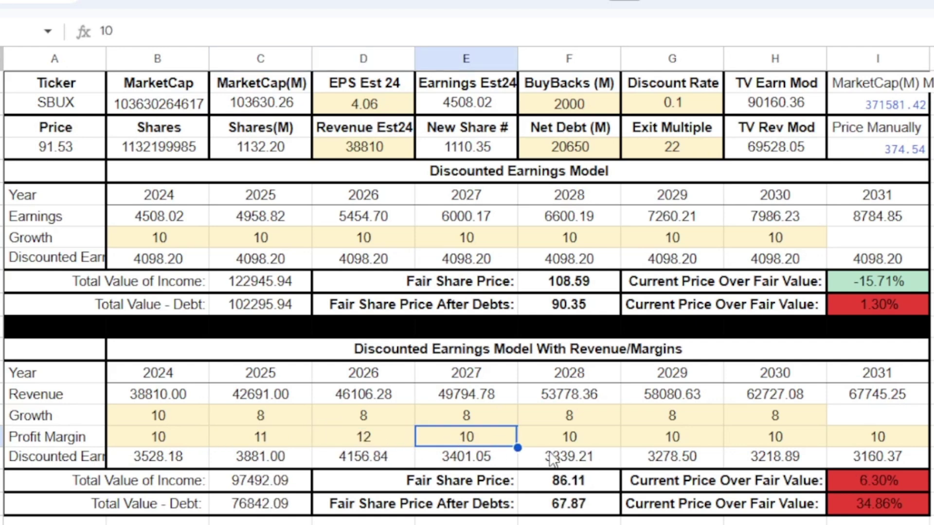
pyautogui.write('12')
pyautogui.click(553, 437)
pyautogui.write('12')
pyautogui.click(666, 438)
pyautogui.write('12')
pyautogui.click(766, 440)
pyautogui.write('12')
pyautogui.click(868, 442)
pyautogui.write('12')
pyautogui.press('Up')
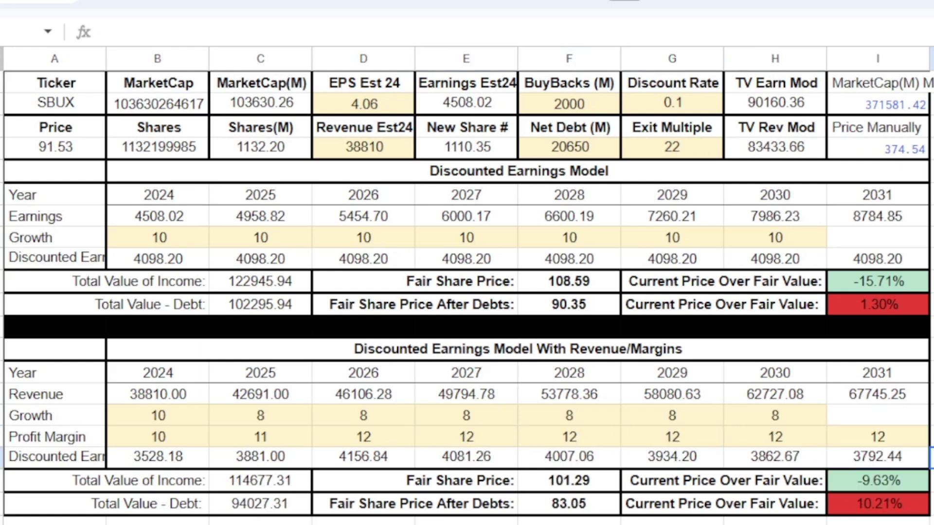
# Review the updated profit margin row from 2024 to 2031 alongside the revenue growth rates
pyautogui.click(363, 418)
pyautogui.moveTo(161, 437); pyautogui.dragTo(824, 434)
pyautogui.click(852, 433)
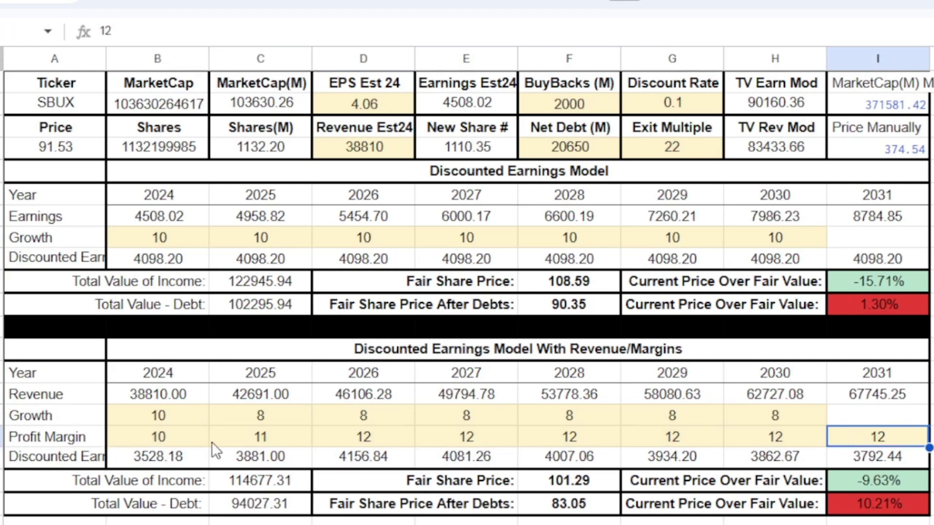
# Compare the revenue and margins model's fair share prices before and after debts with the current share price
pyautogui.click(569, 478)
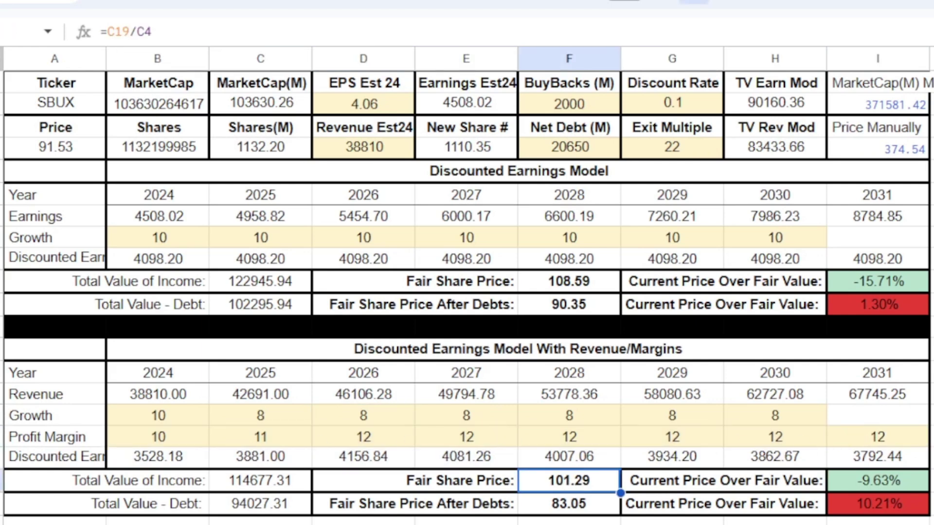
pyautogui.click(571, 504)
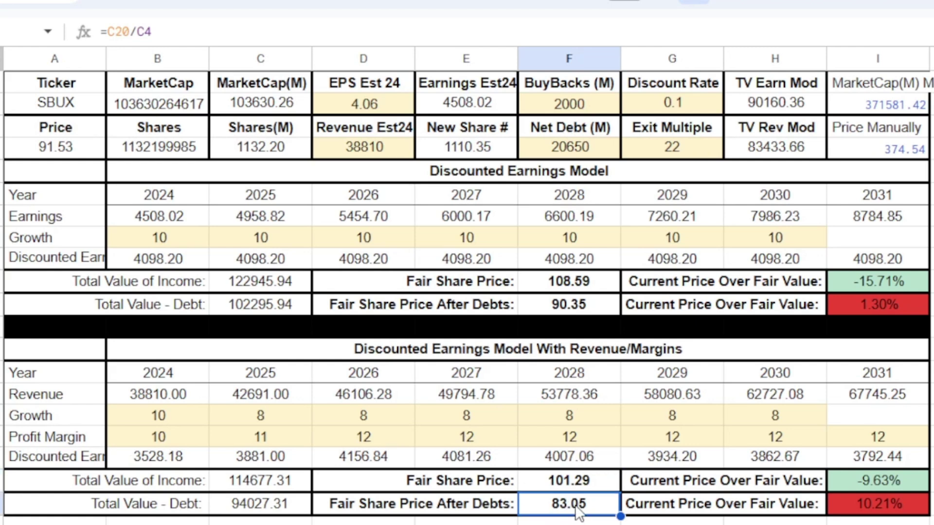
pyautogui.keyDown('shift'); pyautogui.click(577, 484); pyautogui.keyUp('shift')
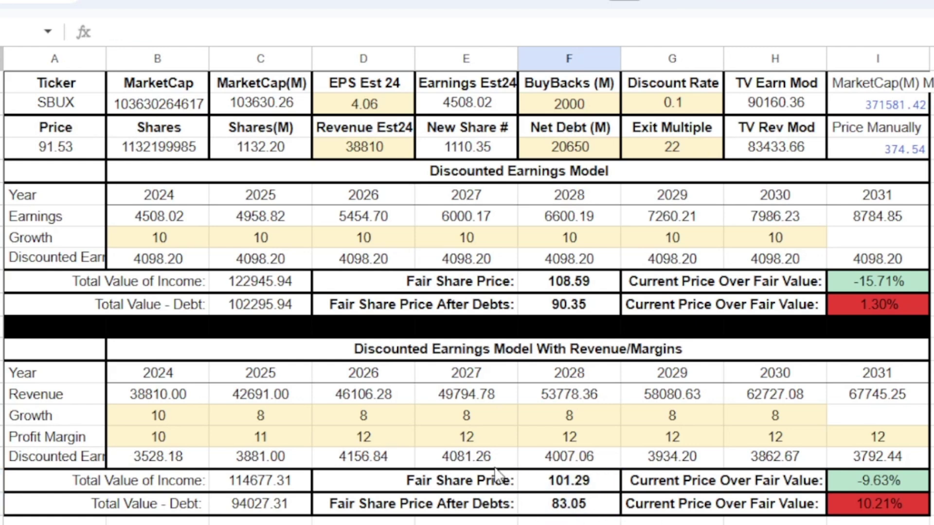
pyautogui.click(58, 129)
pyautogui.click(46, 155)
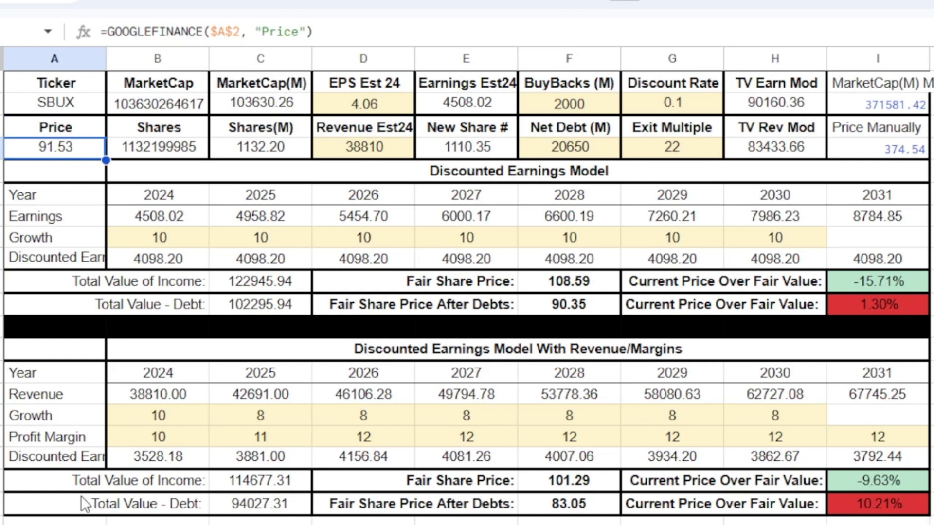
# Examine the cells for entering the market cap and share price manually
pyautogui.moveTo(81, 496); pyautogui.dragTo(865, 93)
pyautogui.click(865, 90)
pyautogui.click(860, 151)
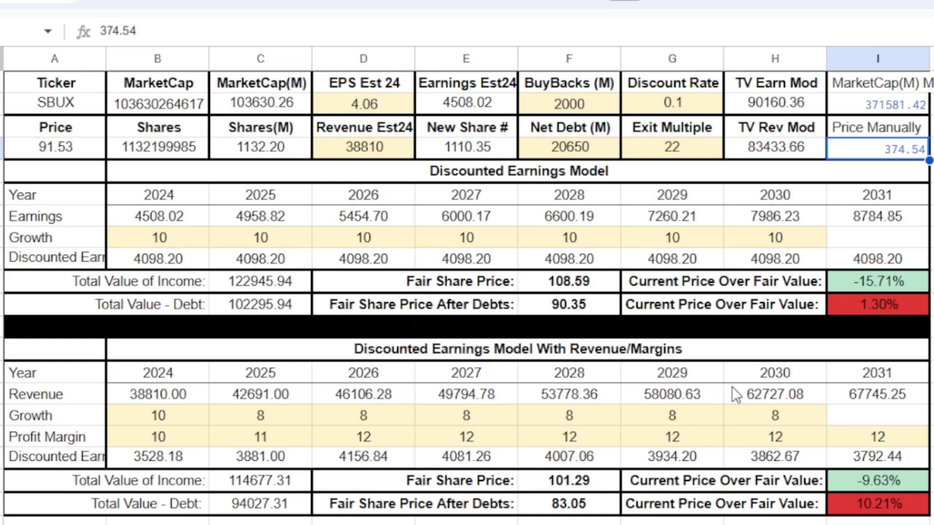
# Review both discounted earnings models as a whole, from the earnings projections to the final comparison of current price with fair value
pyautogui.click(890, 510)
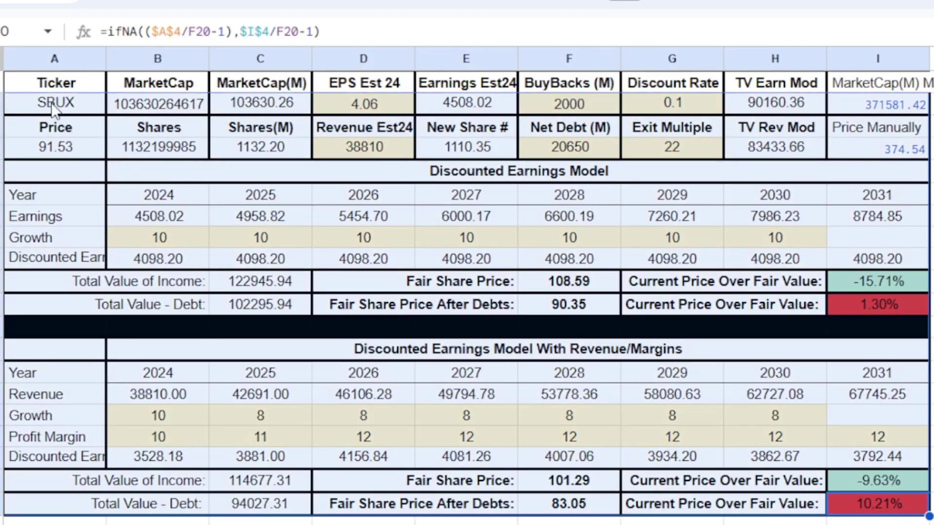
pyautogui.click(159, 216)
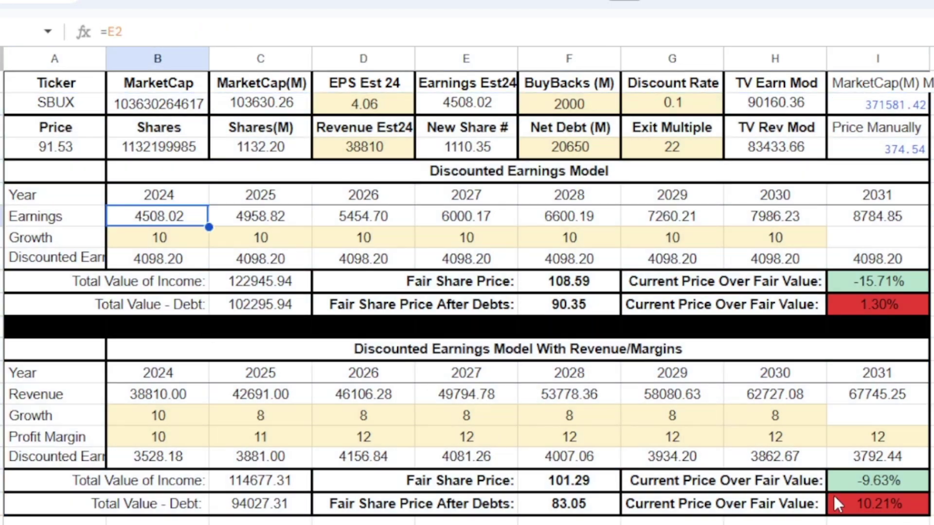
pyautogui.click(872, 510)
pyautogui.moveTo(873, 516); pyautogui.dragTo(201, 207)
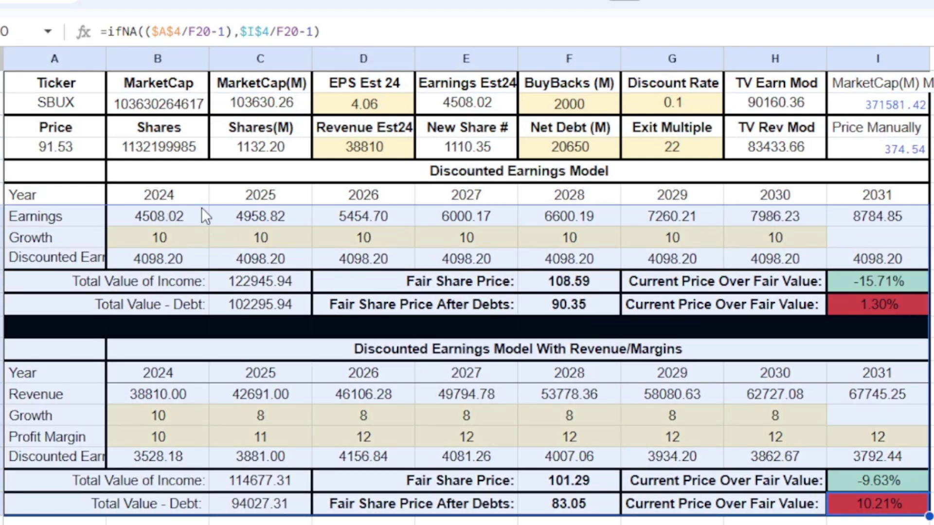
pyautogui.click(355, 214)
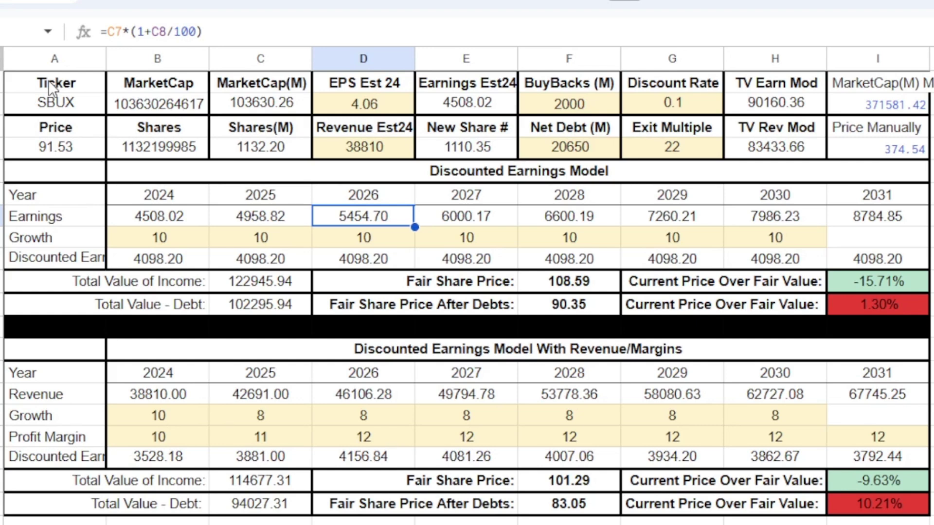
# Review the spreadsheet's input cells: earnings growth, ticker, 2024 EPS and revenue estimates, net debt, discount rate and exit multiple
pyautogui.moveTo(139, 243); pyautogui.dragTo(830, 249)
pyautogui.click(832, 249)
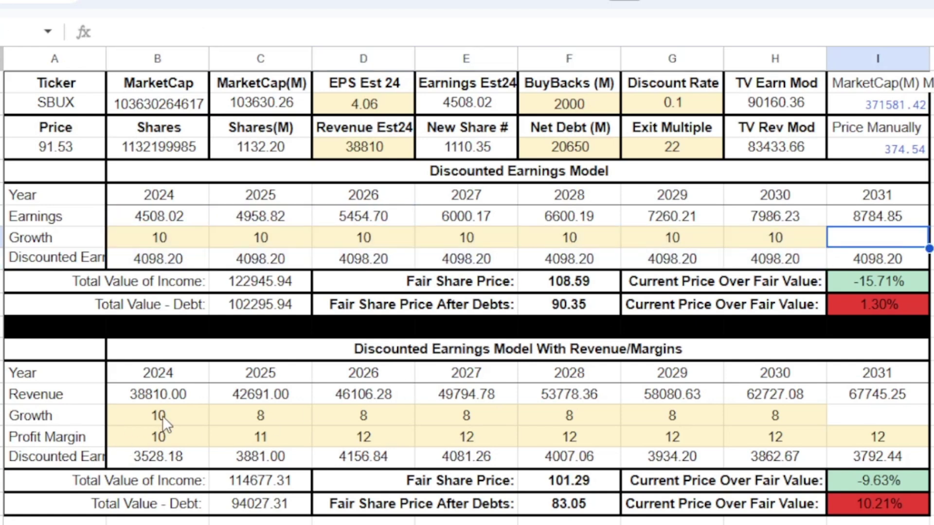
pyautogui.click(52, 108)
pyautogui.click(370, 109)
pyautogui.click(372, 154)
pyautogui.click(566, 154)
pyautogui.click(675, 106)
pyautogui.click(678, 152)
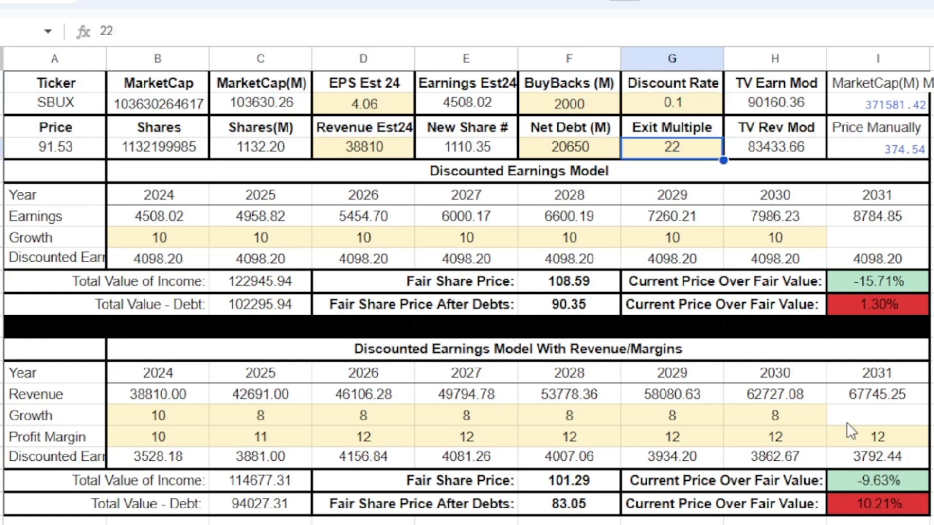